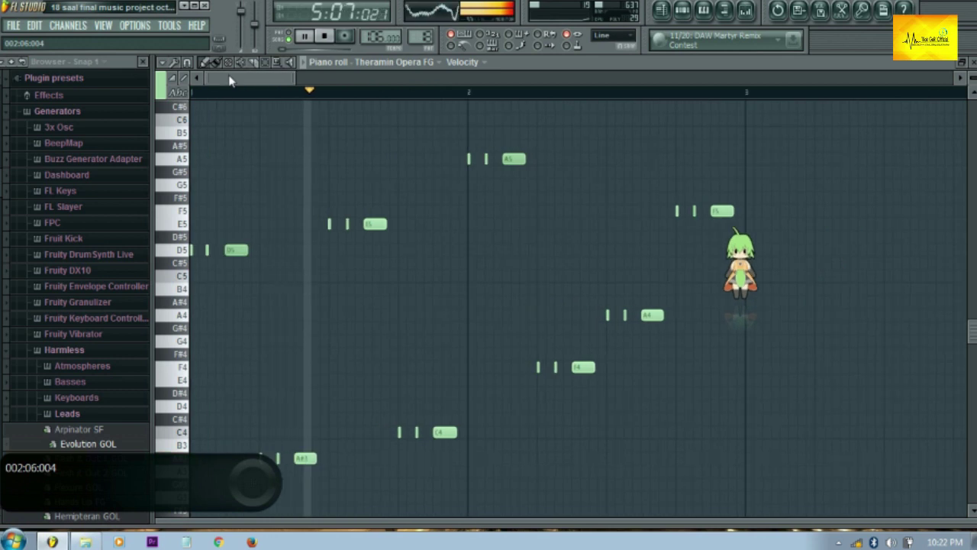
- Inspect Pattern 13 on Track 6 of the playlist, viewing its kick steps and the target controls of its event editor
left_click(662, 12)
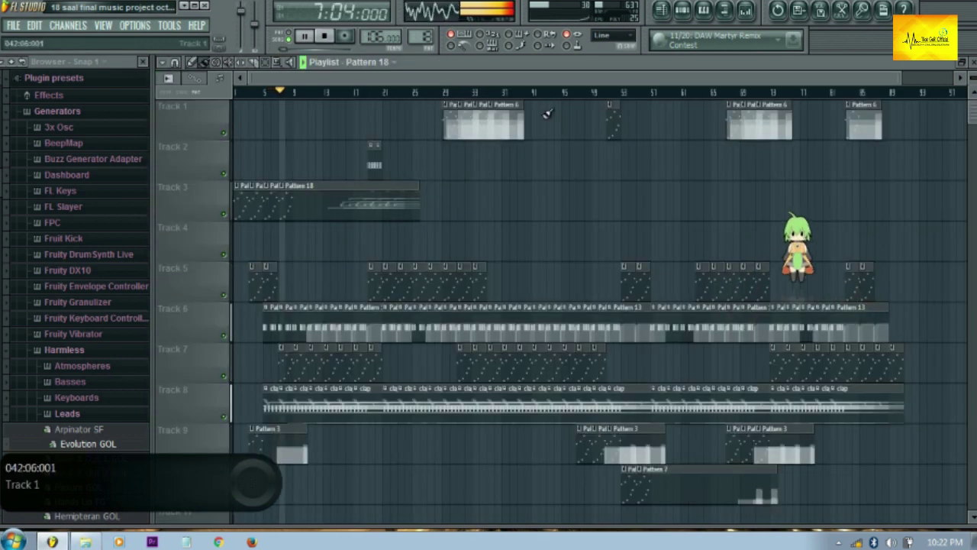
double_click(290, 314)
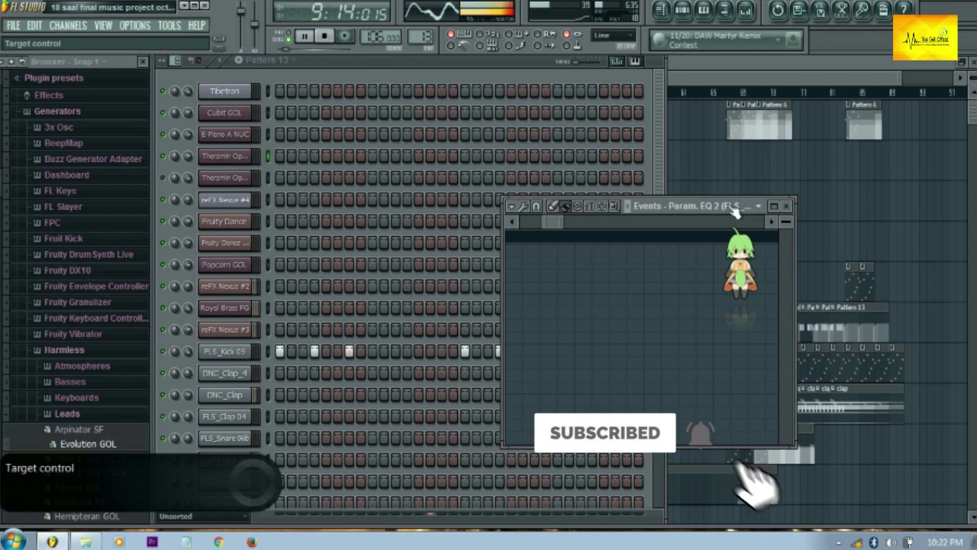
left_click(695, 207)
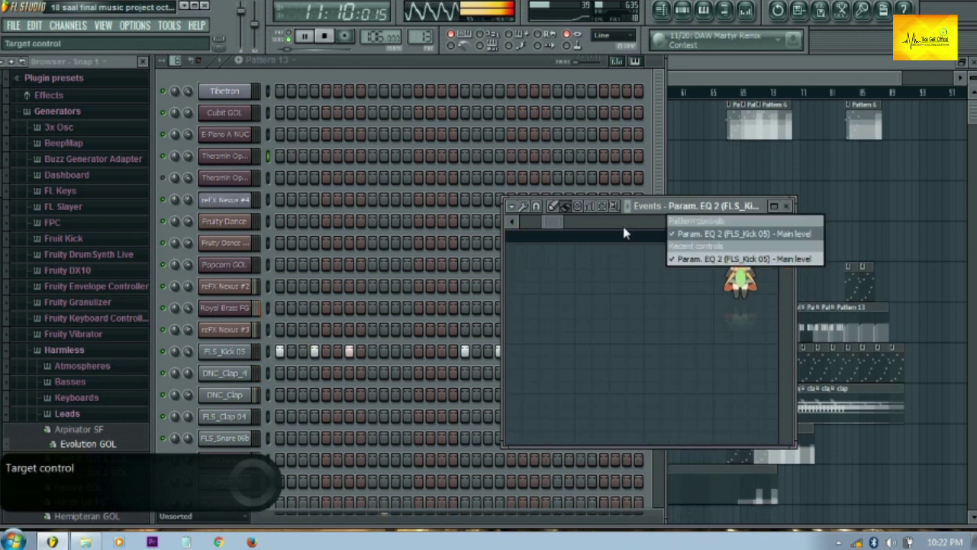
left_click(661, 13)
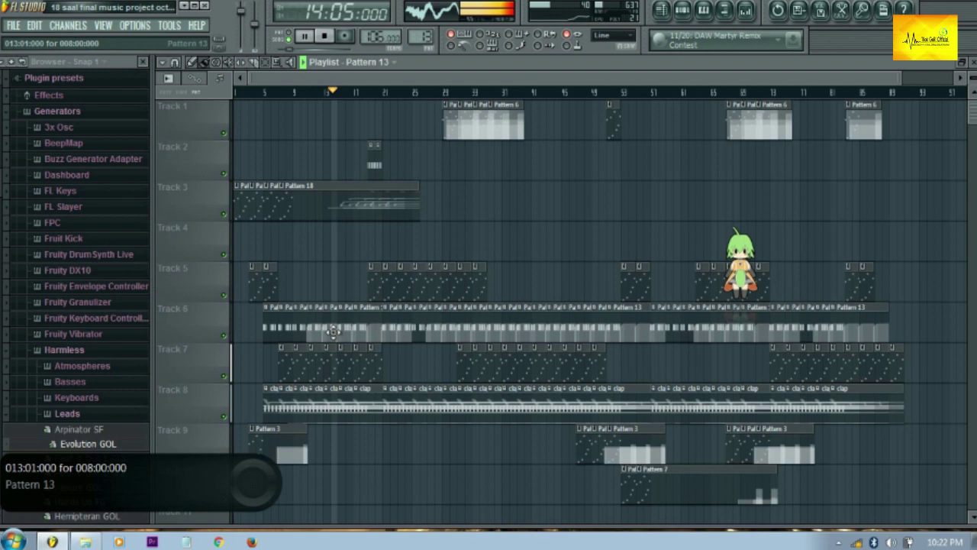
- Inspect the clap pattern on Track 8, viewing its volume events and sequencer steps before returning to the playlist
double_click(331, 392)
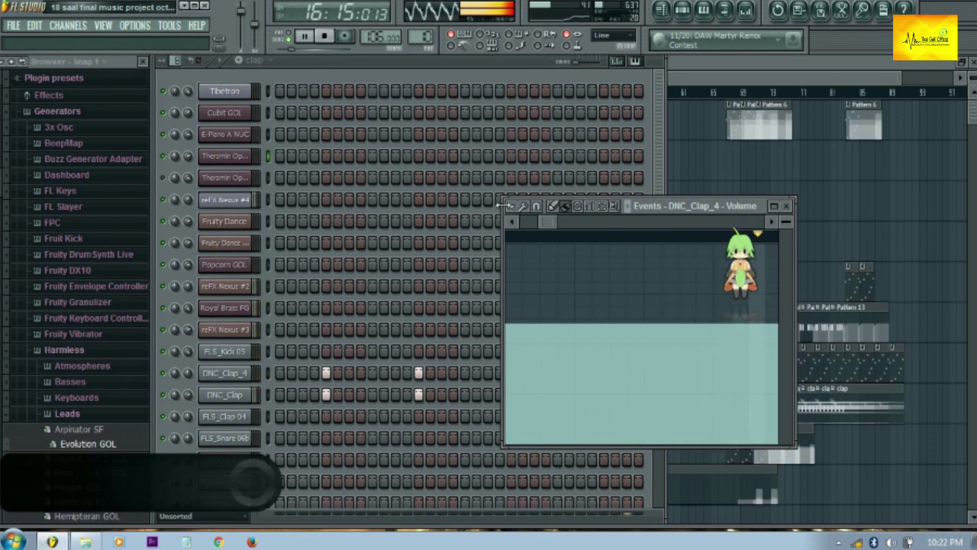
left_click_drag(502, 244, 510, 244)
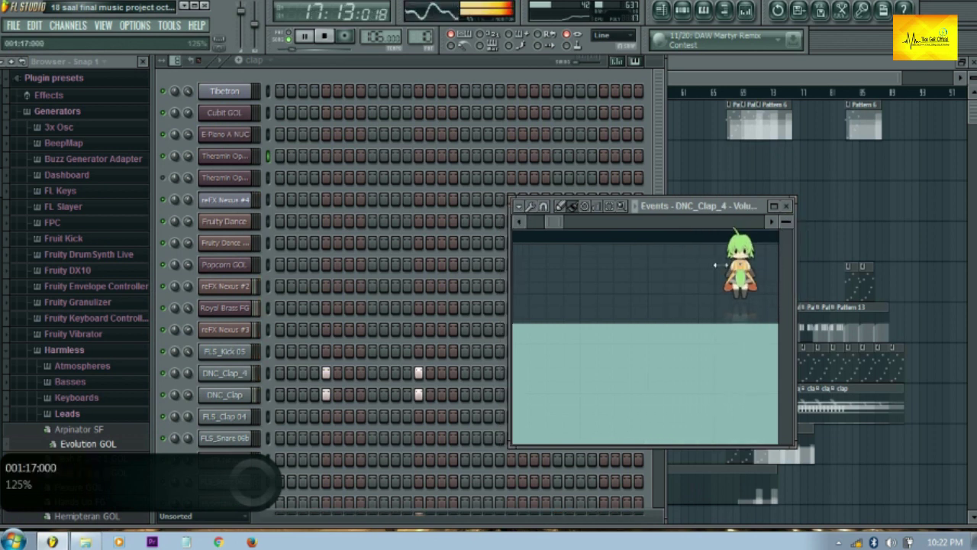
left_click(787, 207)
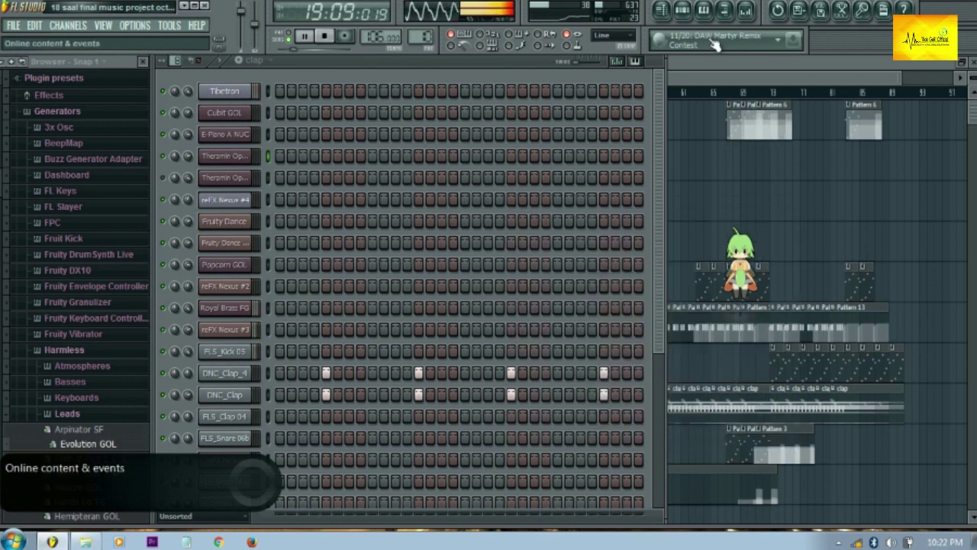
left_click(661, 11)
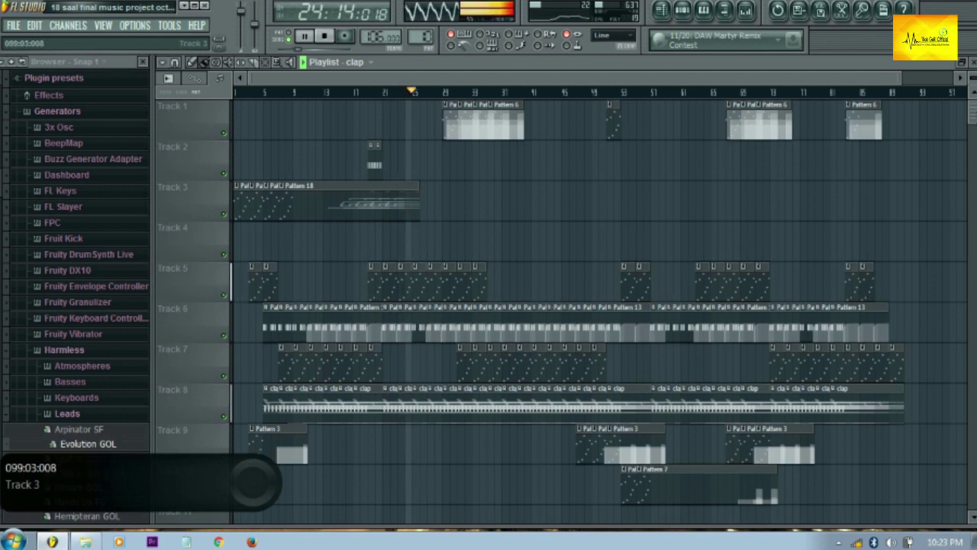
- Inspect Pattern 13 on Track 13 and the channel settings of FLS_Kick 05, closing both windows to return to the playlist
left_click_drag(972, 115, 973, 176)
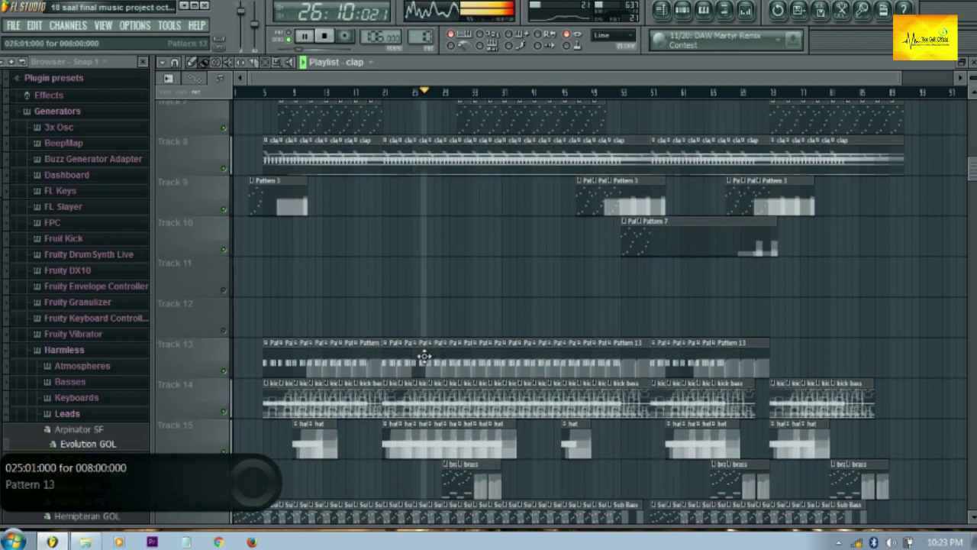
double_click(423, 356)
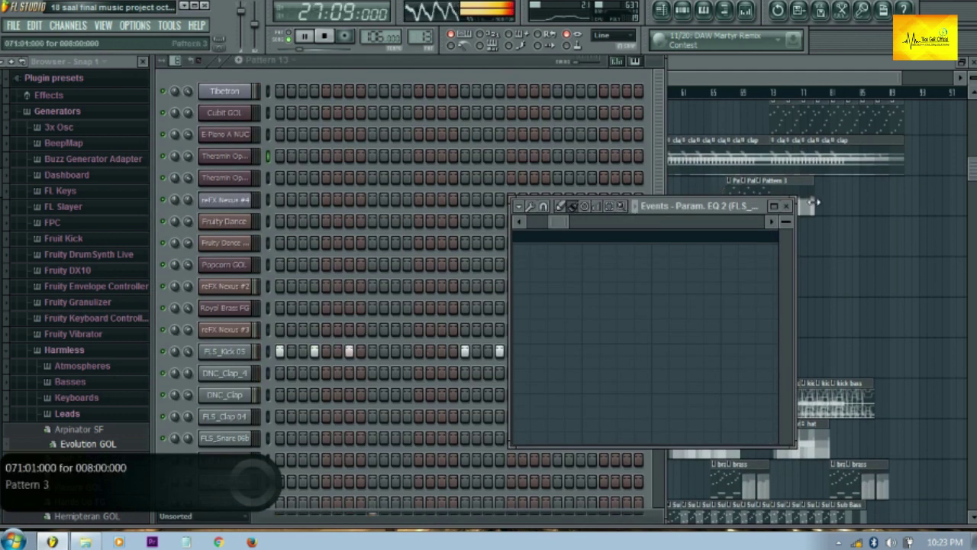
left_click(786, 205)
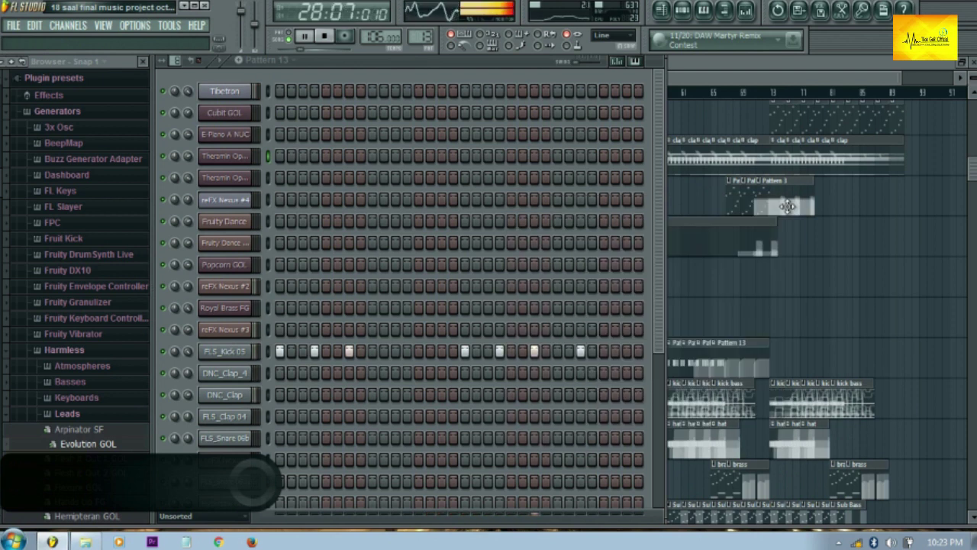
left_click(232, 357)
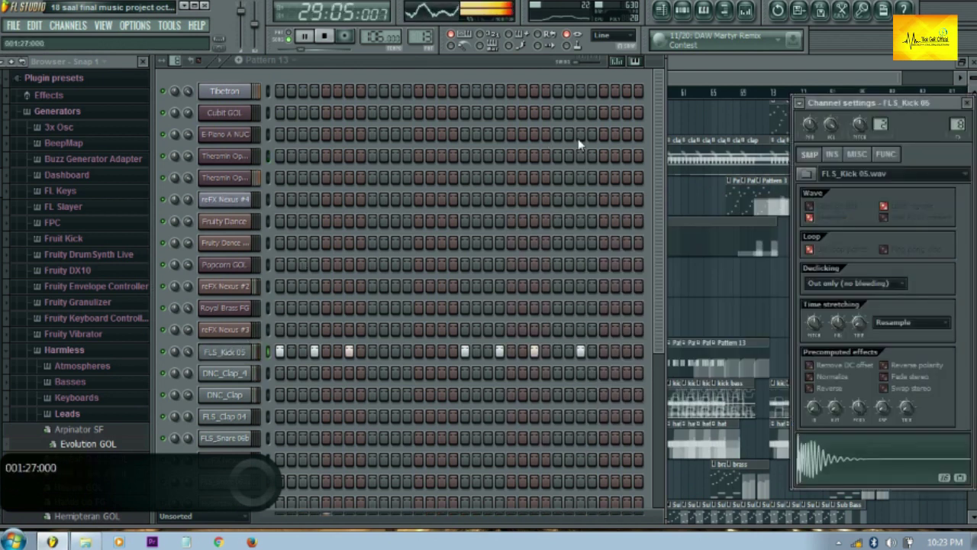
left_click(684, 11)
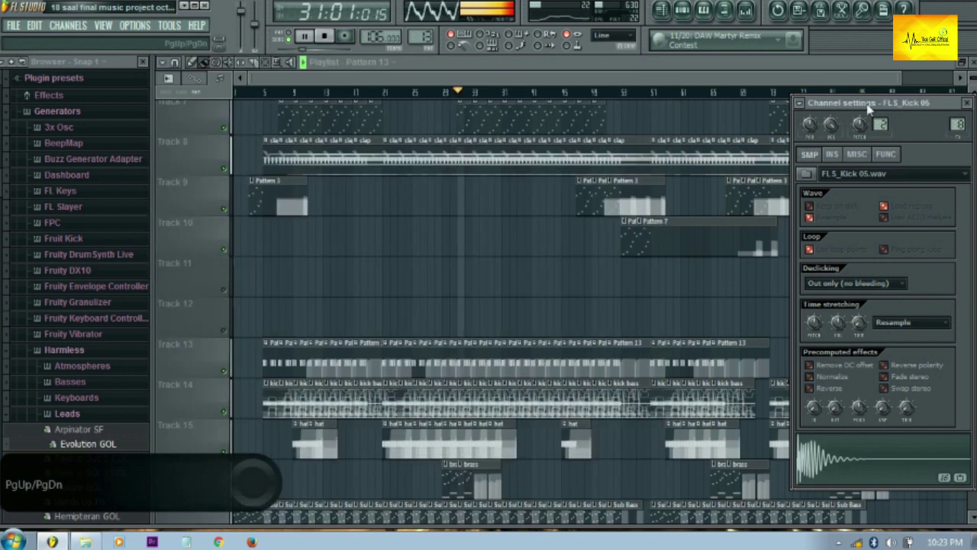
left_click(967, 102)
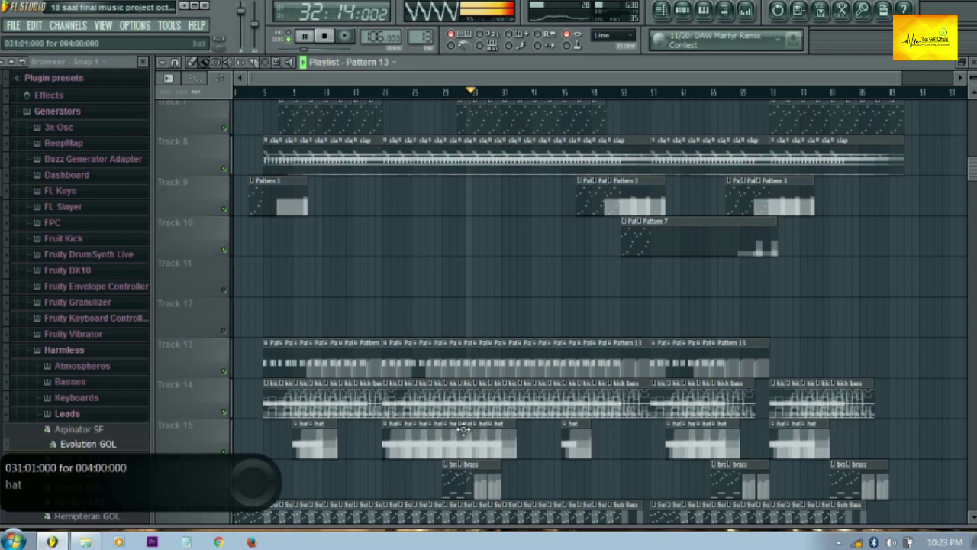
- Examine the piano-roll notes of the brass pattern on Track 16 and the bass chord pattern on Track 20
double_click(452, 469)
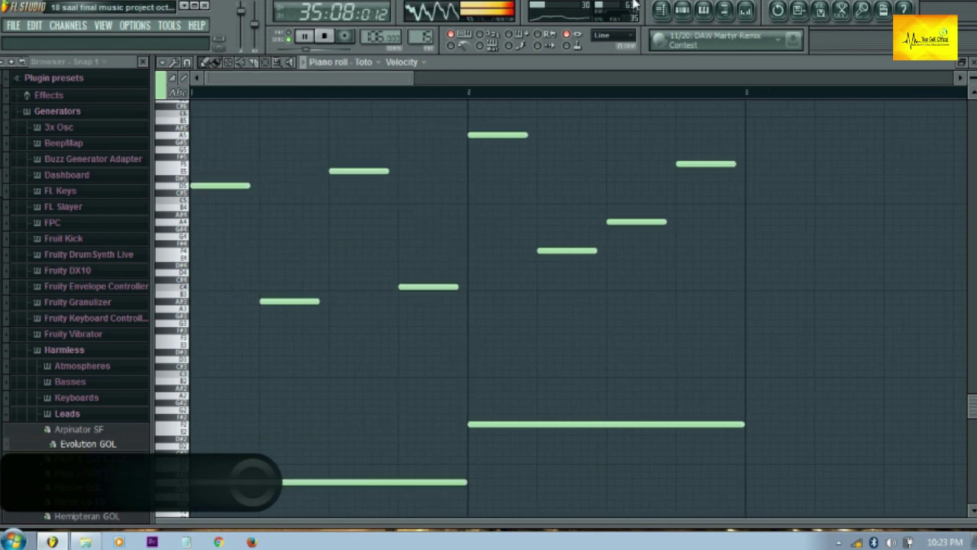
left_click(663, 11)
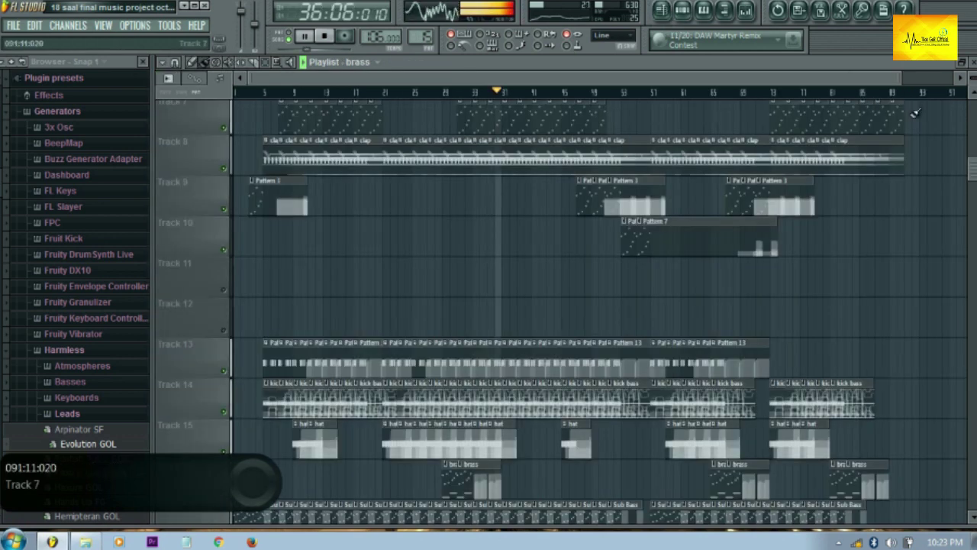
scroll(973, 174, "down", 7)
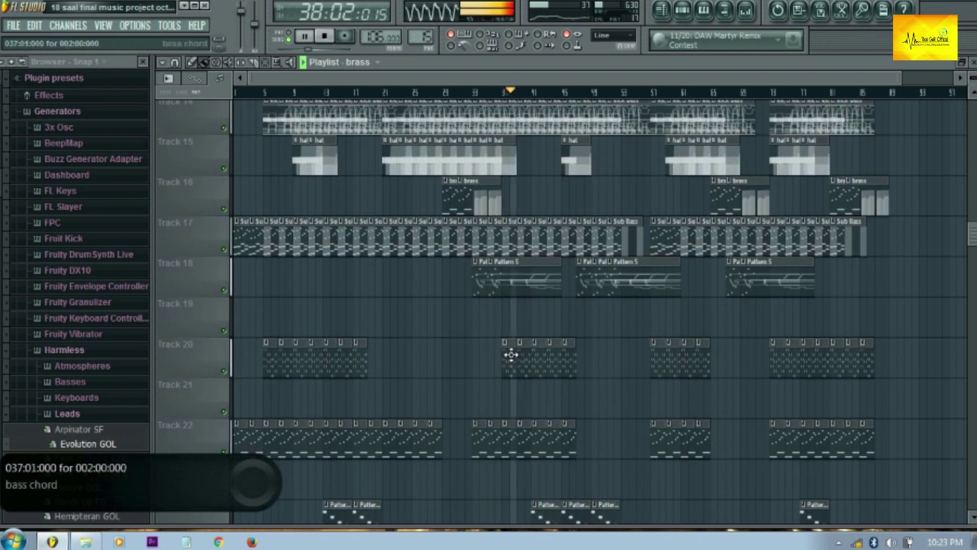
double_click(511, 354)
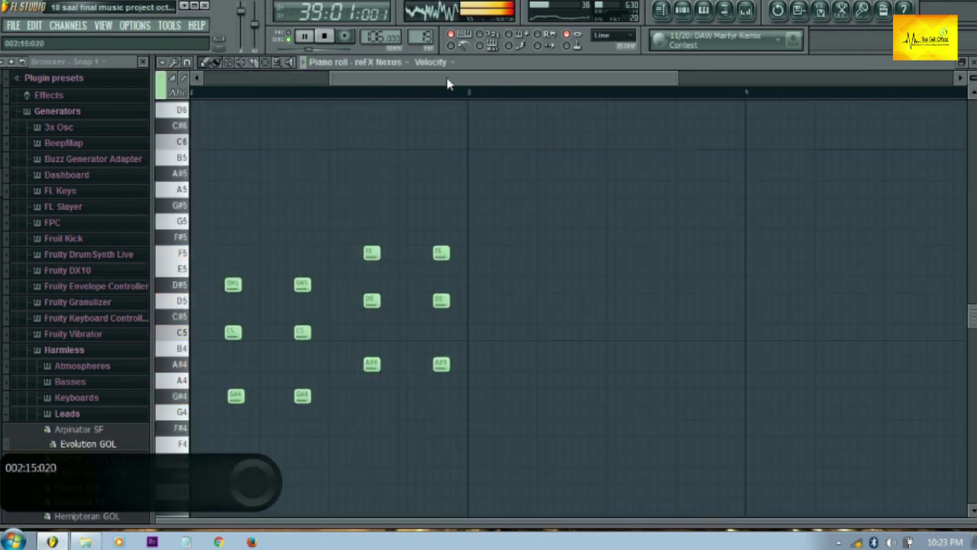
left_click_drag(264, 77, 263, 77)
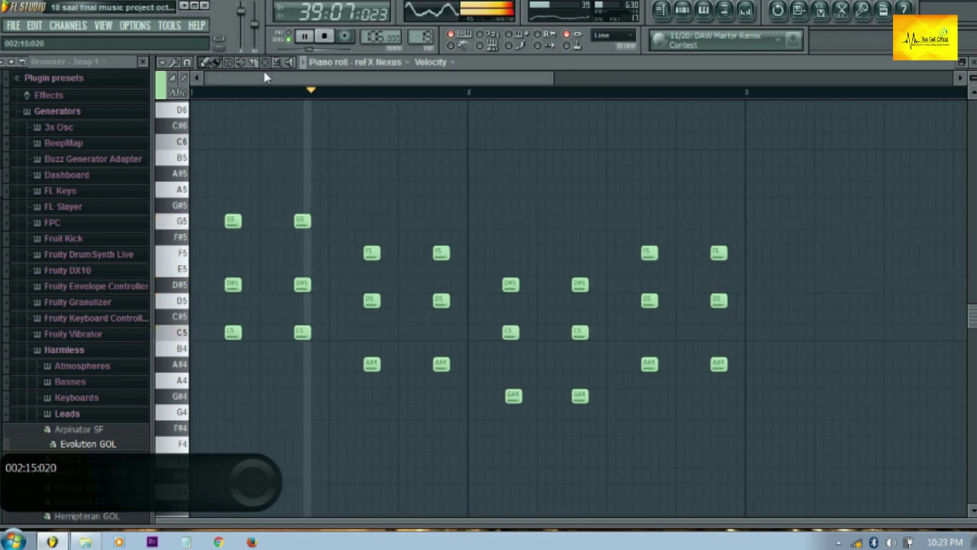
left_click(684, 12)
left_click(662, 11)
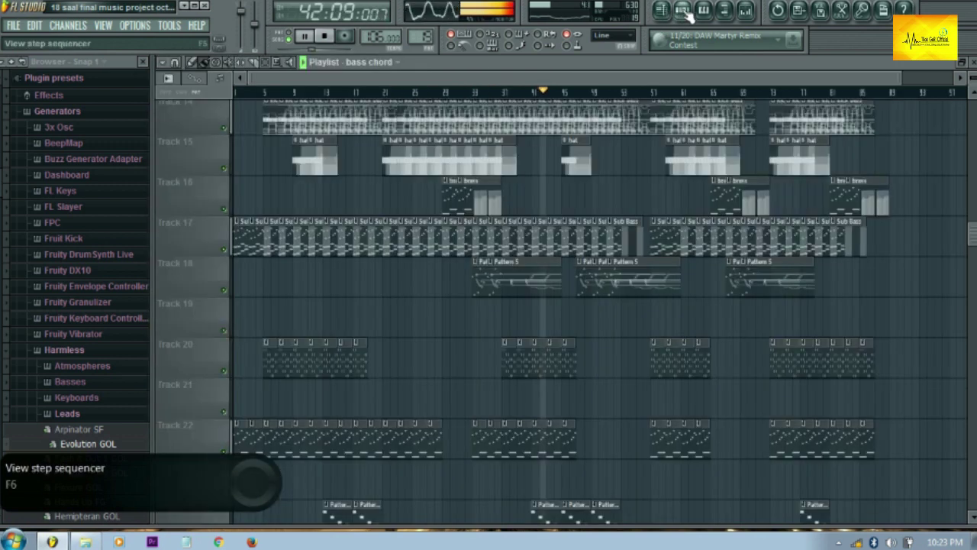
- Examine the full reFX Nexus #4 note sequence of Pattern 21 on Track 24, including its channel in the step sequencer
double_click(571, 513)
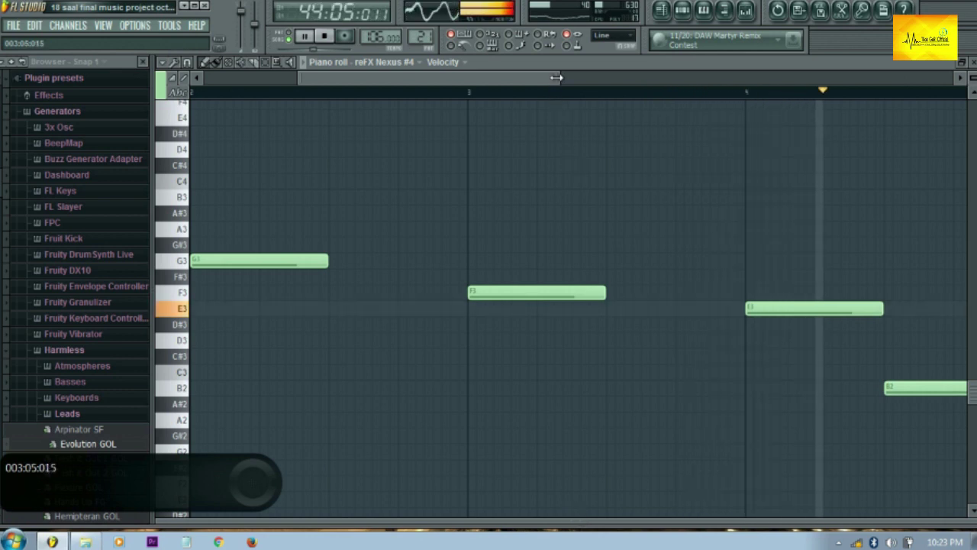
left_click_drag(562, 78, 892, 77)
left_click_drag(581, 80, 310, 83)
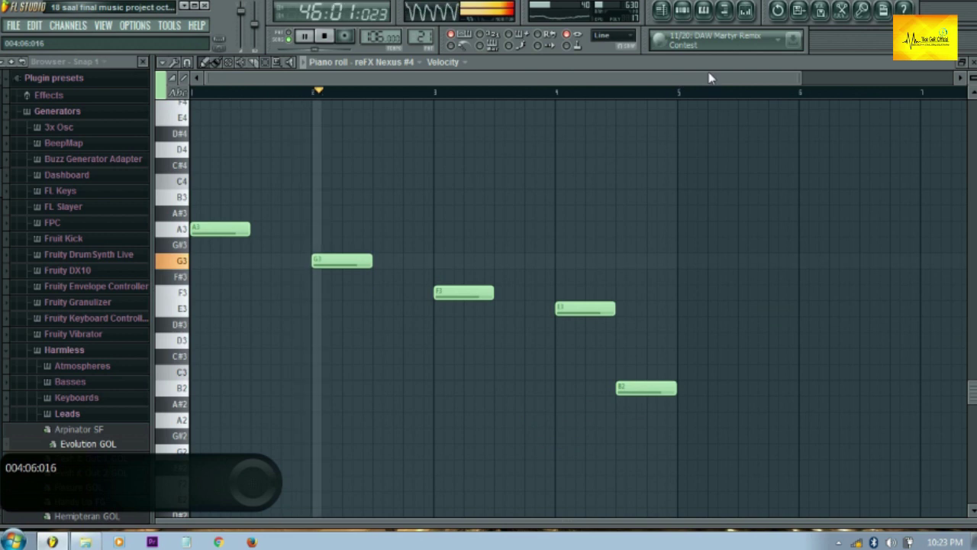
left_click(685, 16)
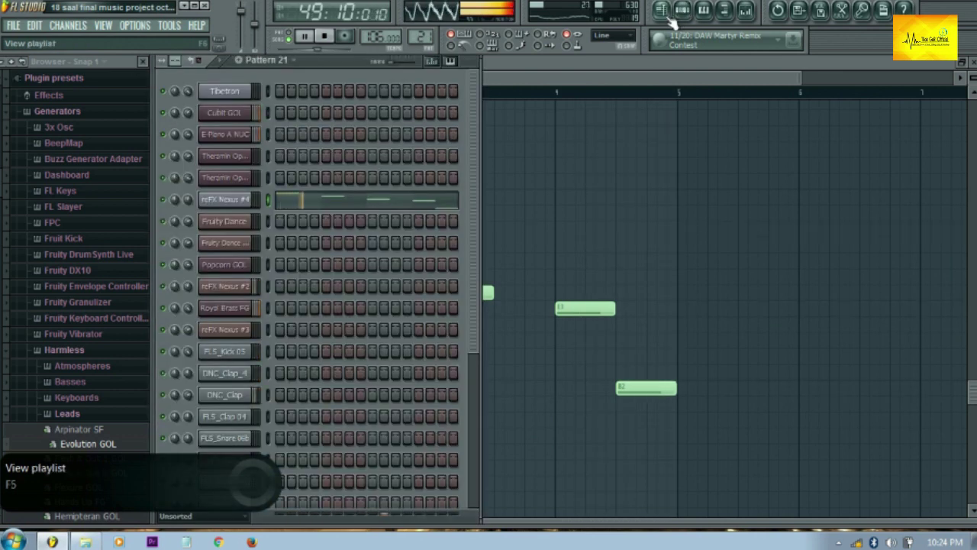
left_click(670, 18)
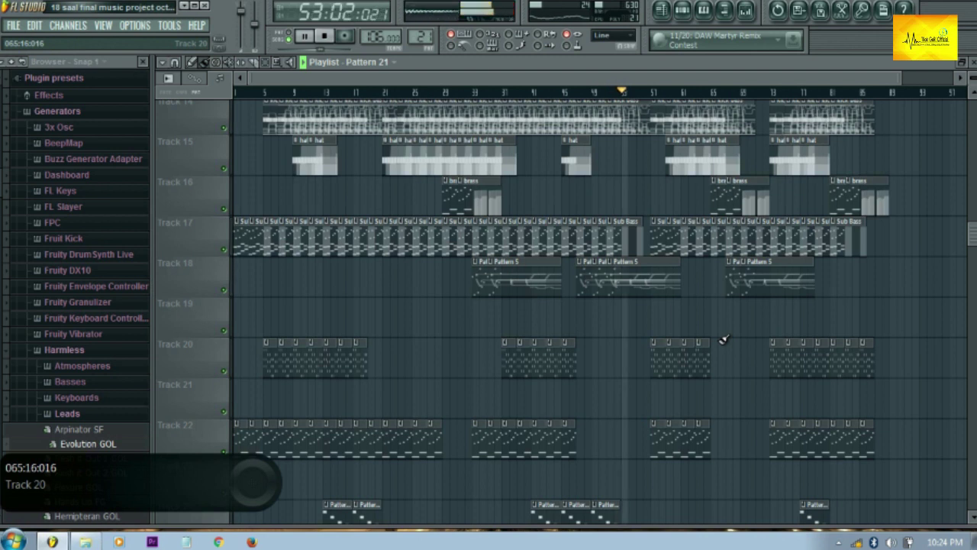
- Examine the Tibetron notes of Pattern 4 on Track 5 and its channel in the step sequencer
scroll(960, 238, "up", 9)
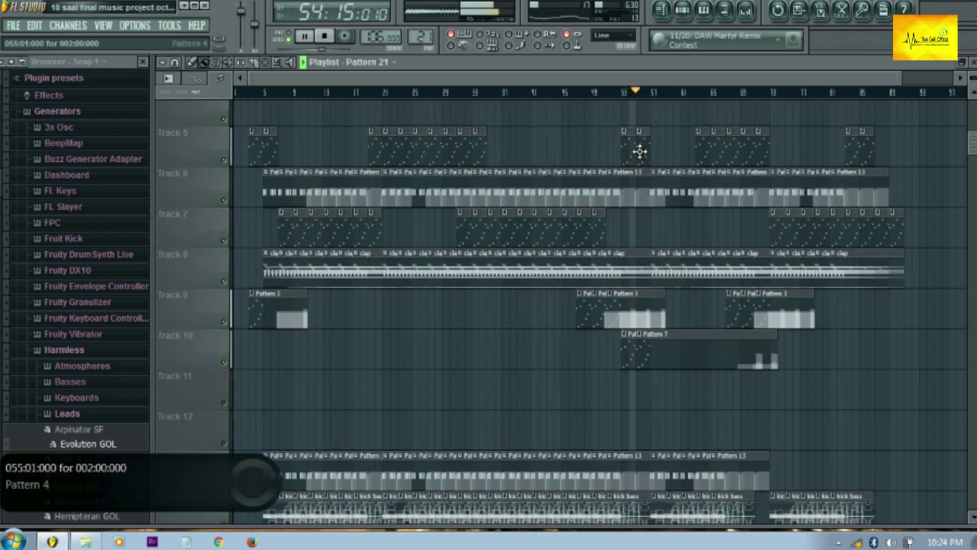
double_click(640, 152)
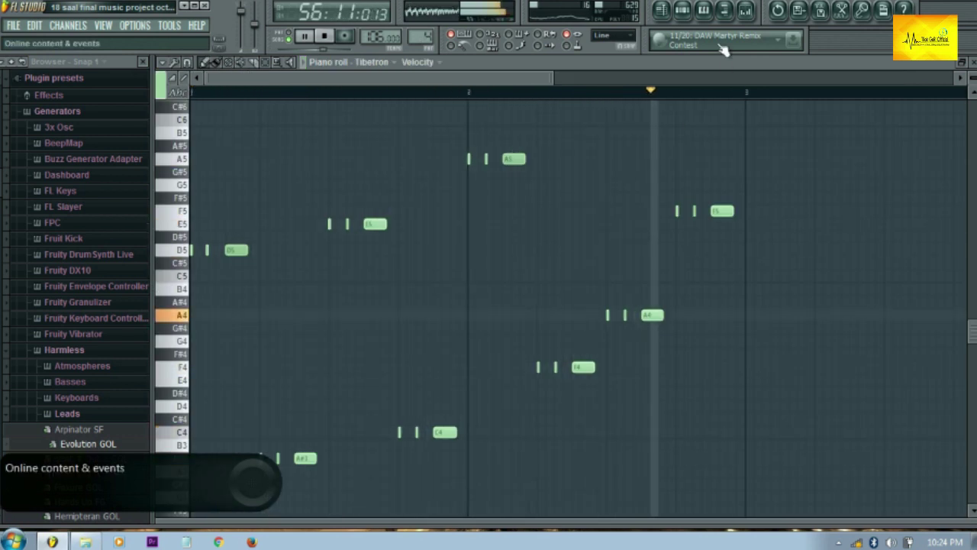
left_click(683, 13)
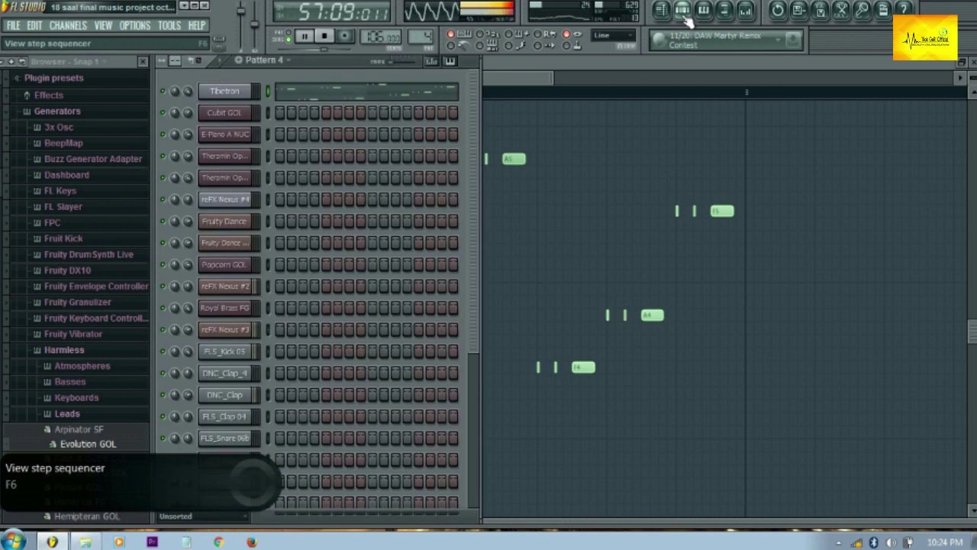
left_click(666, 15)
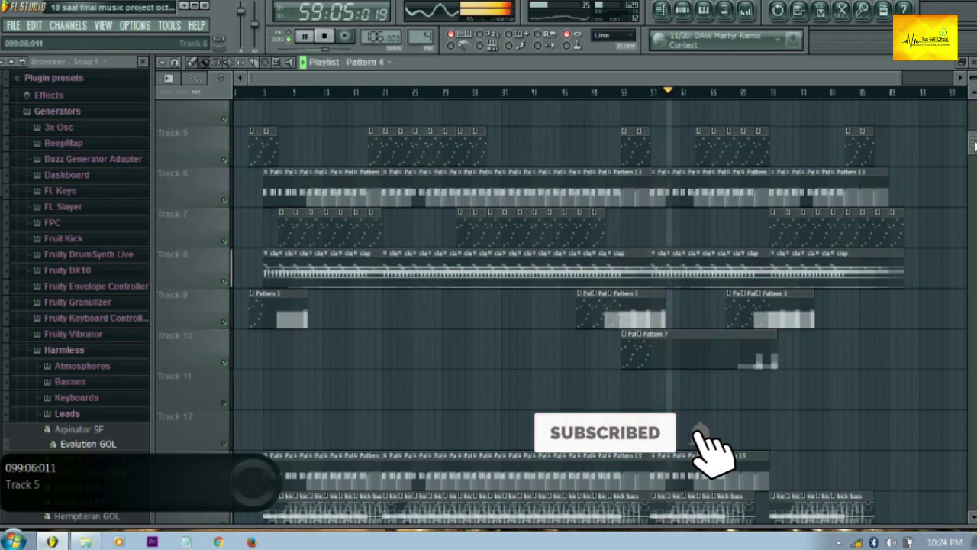
- Examine the notes of the Sub Bass pattern on Track 17 from its first bar and return to the playlist's upper tracks
scroll(974, 145, "down", 6)
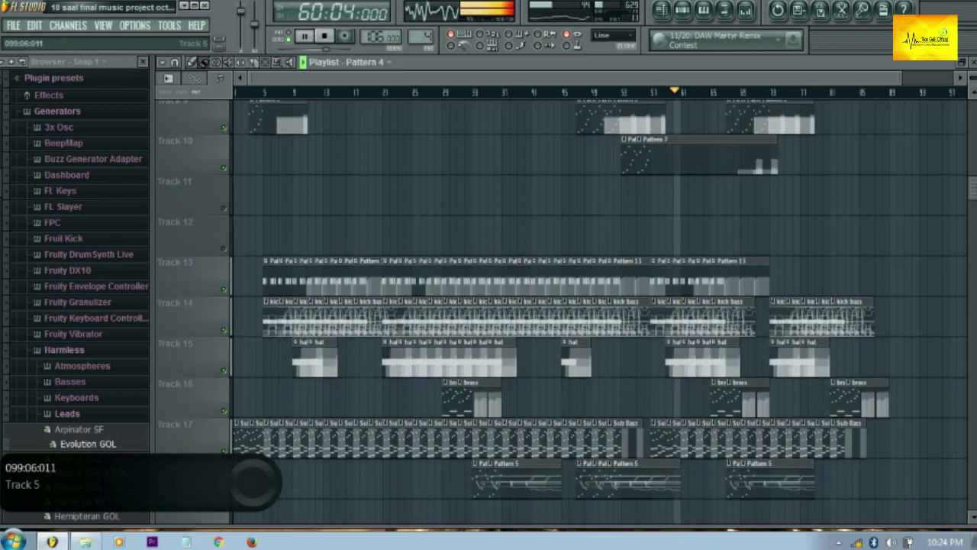
scroll(974, 255, "down", 5)
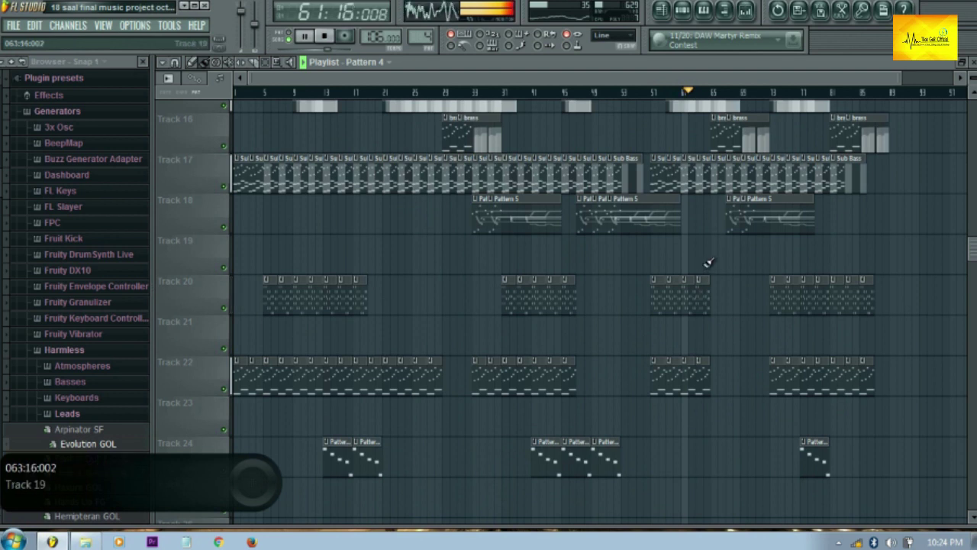
double_click(692, 171)
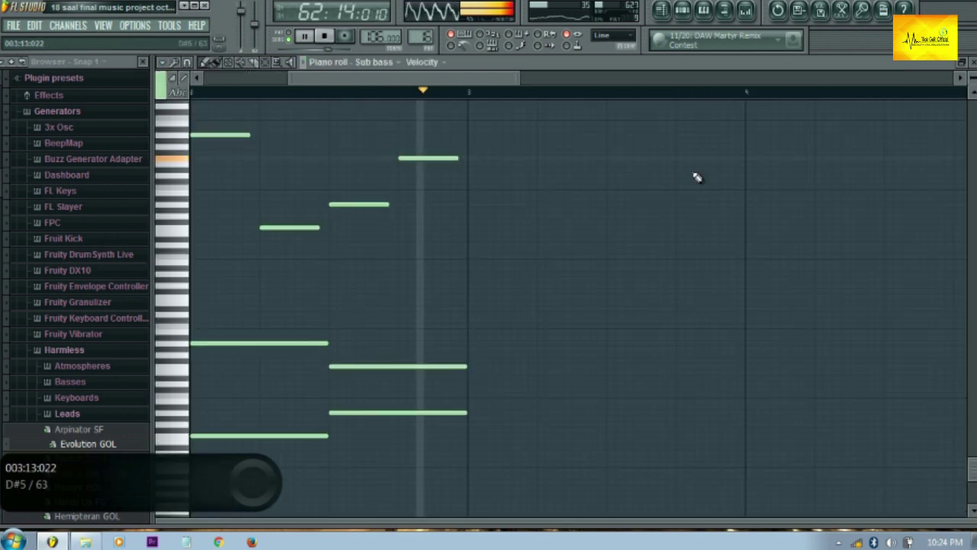
left_click_drag(494, 78, 375, 74)
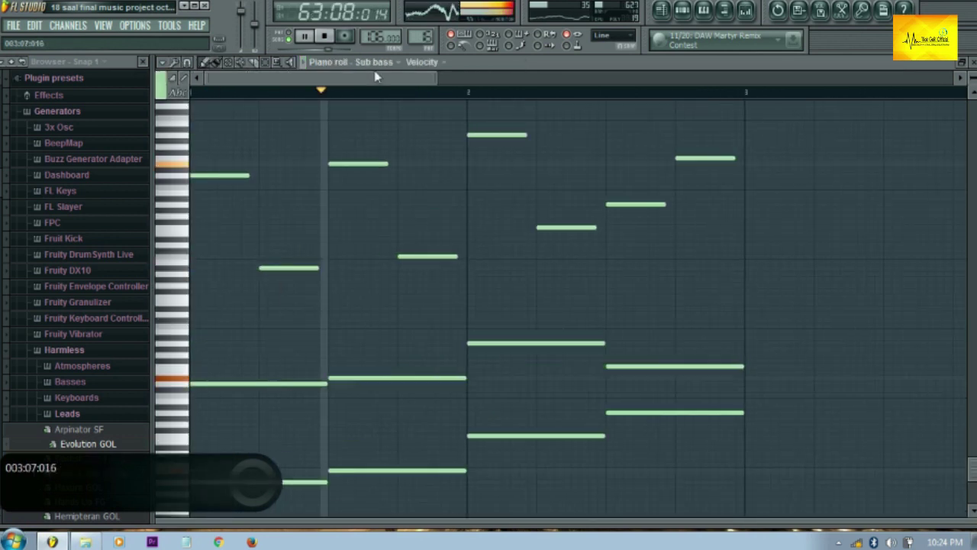
left_click(688, 13)
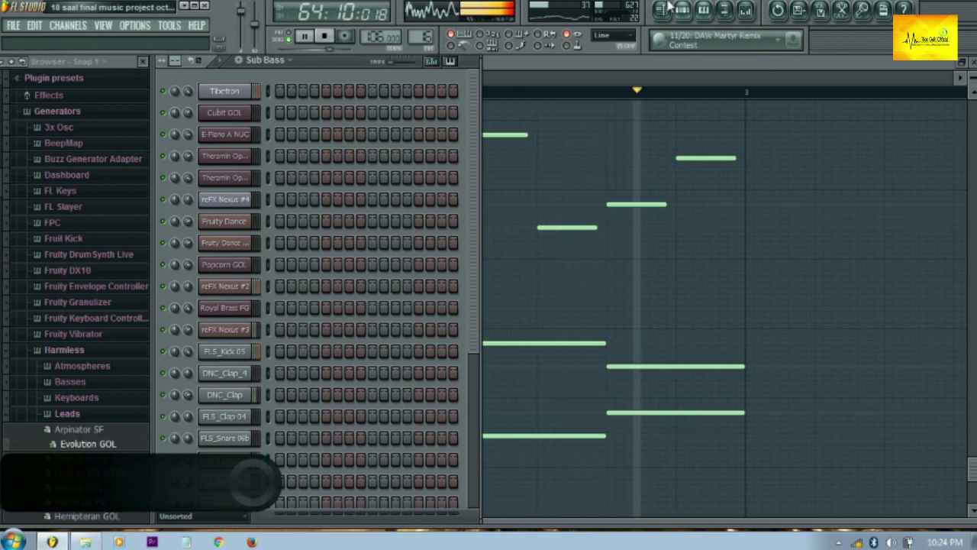
left_click(687, 13)
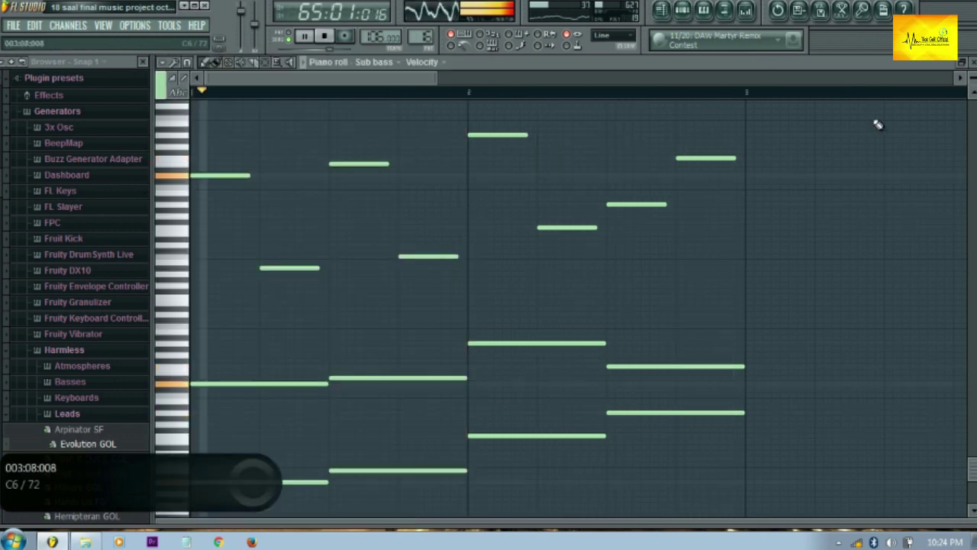
left_click(660, 9)
scroll(599, 305, "up", 13)
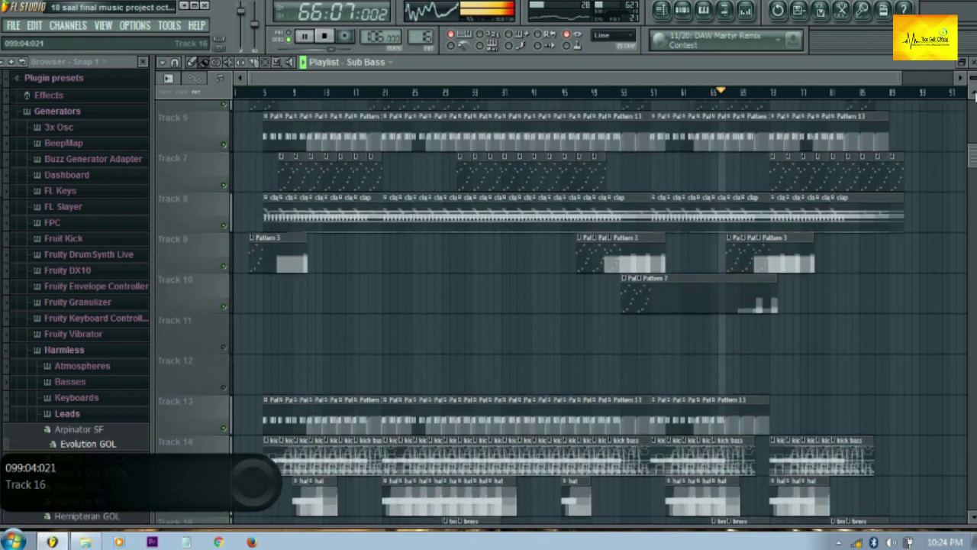
- Examine the Theramin Opera FG notes of Pattern 6 on Track 1 and return to the playlist
scroll(599, 305, "up", 2)
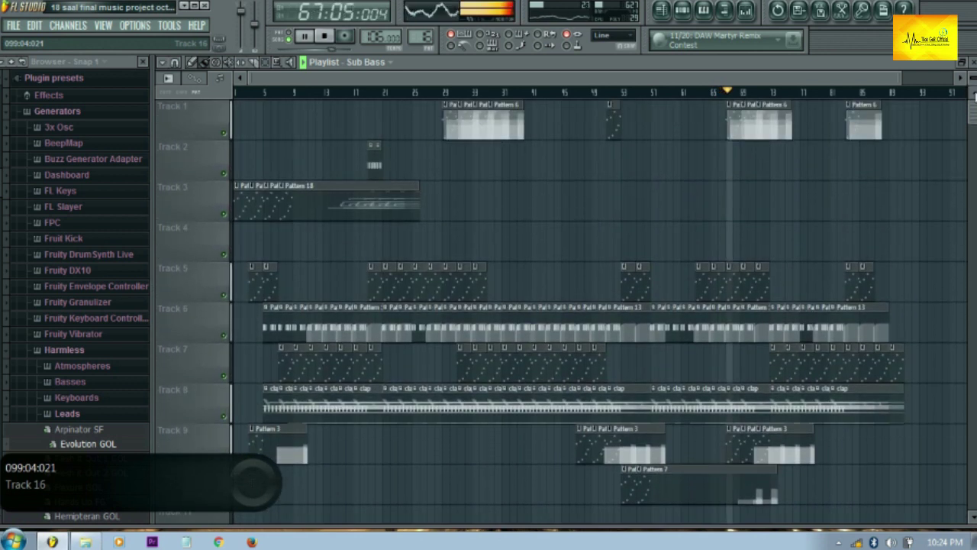
double_click(735, 111)
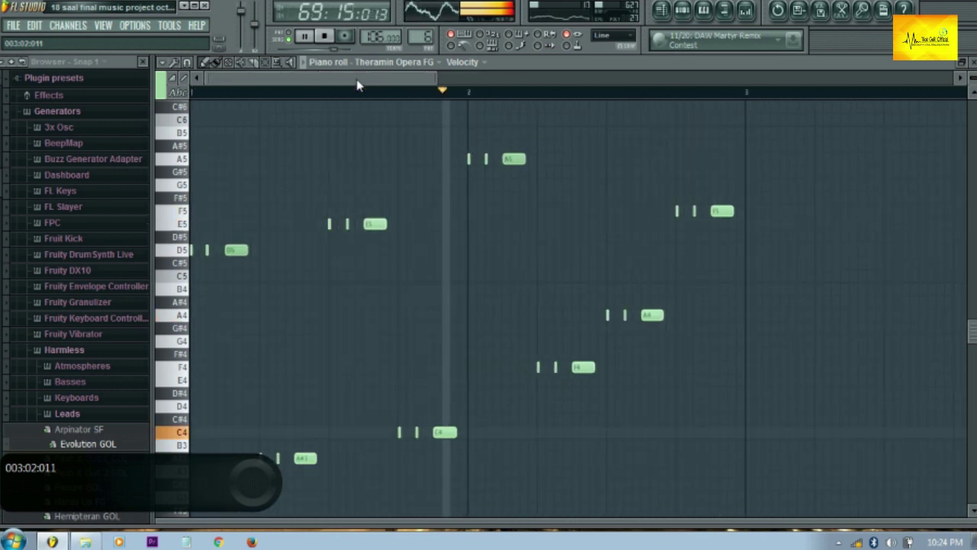
left_click(661, 10)
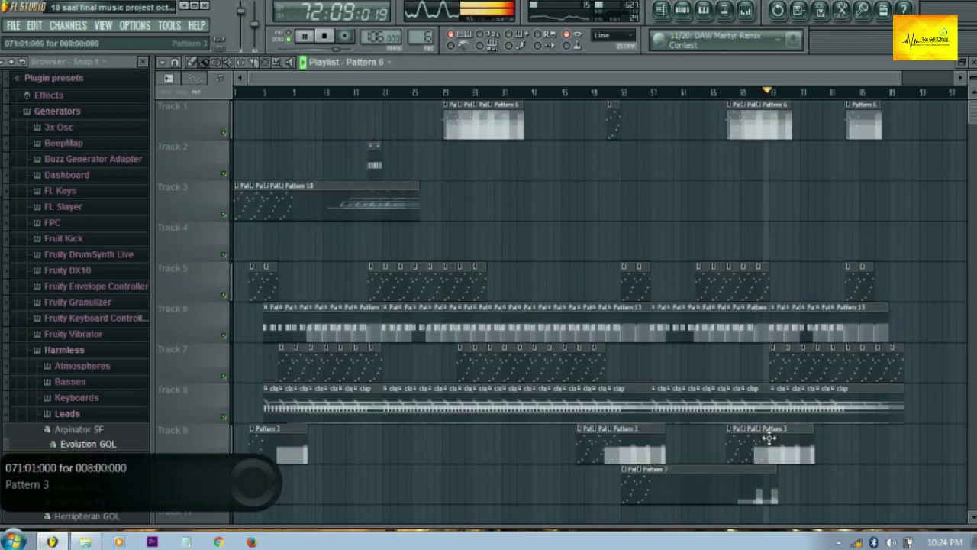
- Examine the full Royal Brass FG note sequence of Pattern 8 on Track 7 and its channel in the step sequencer
double_click(779, 359)
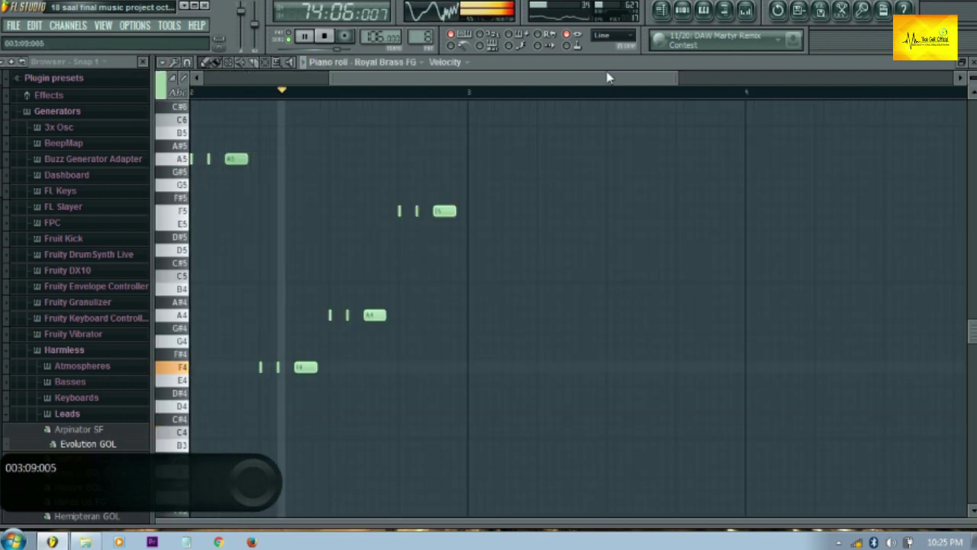
left_click_drag(607, 76, 392, 72)
left_click(682, 9)
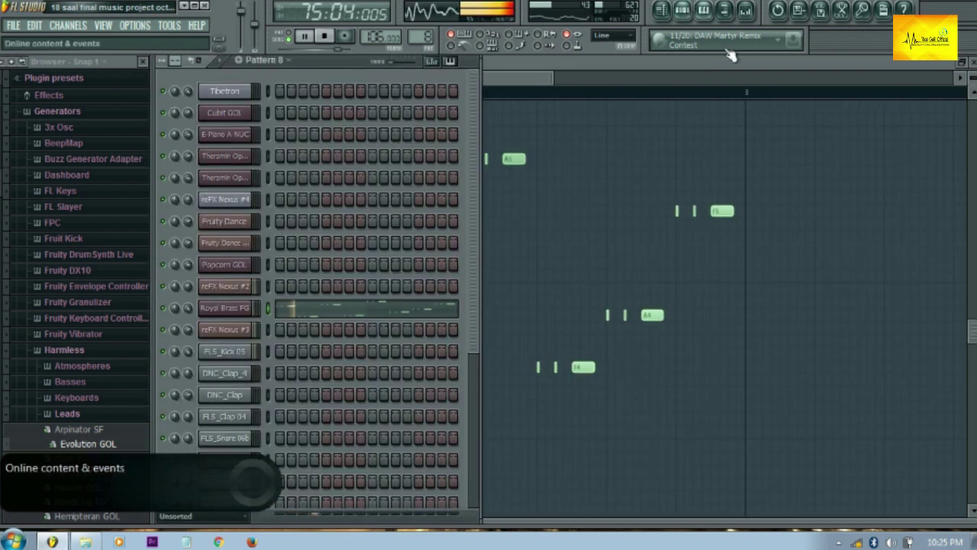
left_click(660, 11)
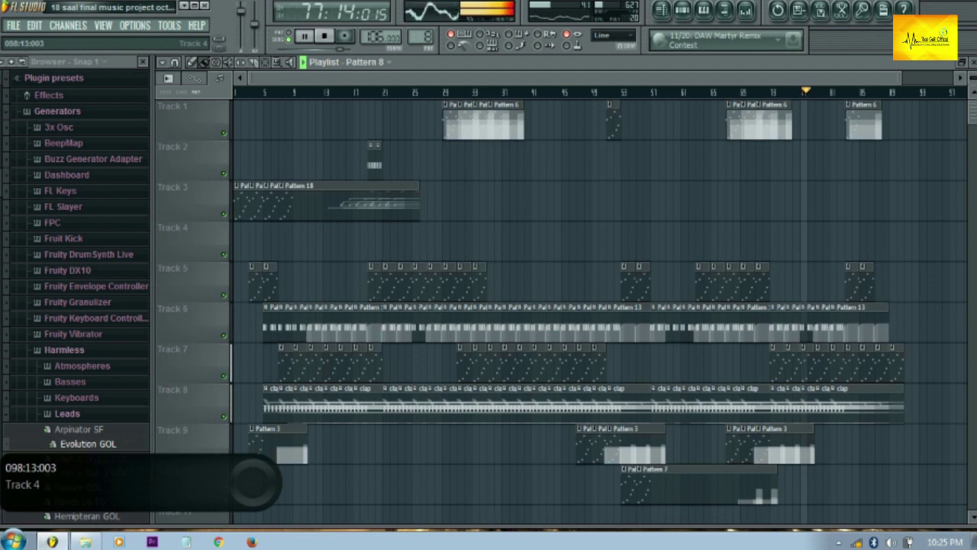
- Examine the Toto notes and step sequencer channels of the last brass pattern on Track 16, and pause the song from the playlist
scroll(565, 305, "down", 5)
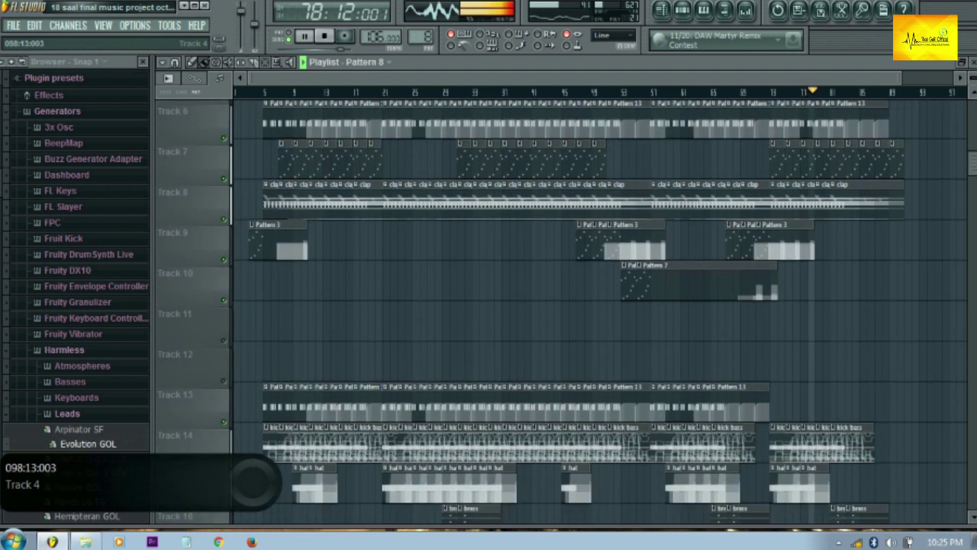
scroll(252, 479, "down", 5)
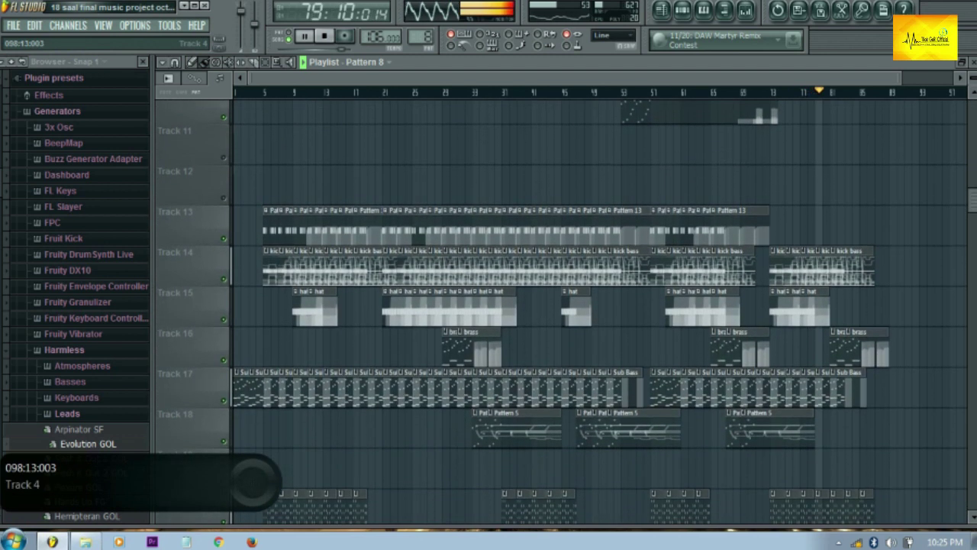
scroll(252, 479, "down", 5)
scroll(252, 480, "down", 2)
scroll(251, 479, "up", 5)
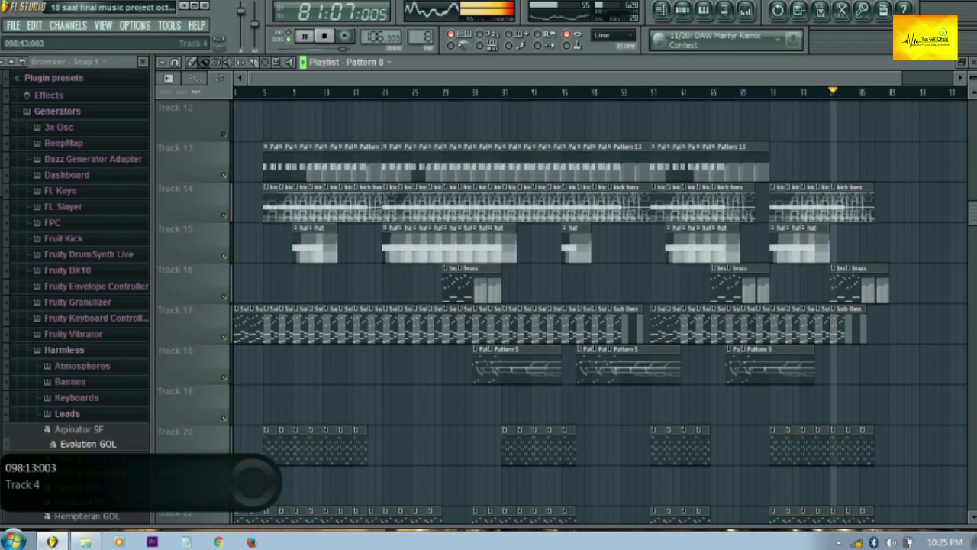
scroll(251, 479, "up", 1)
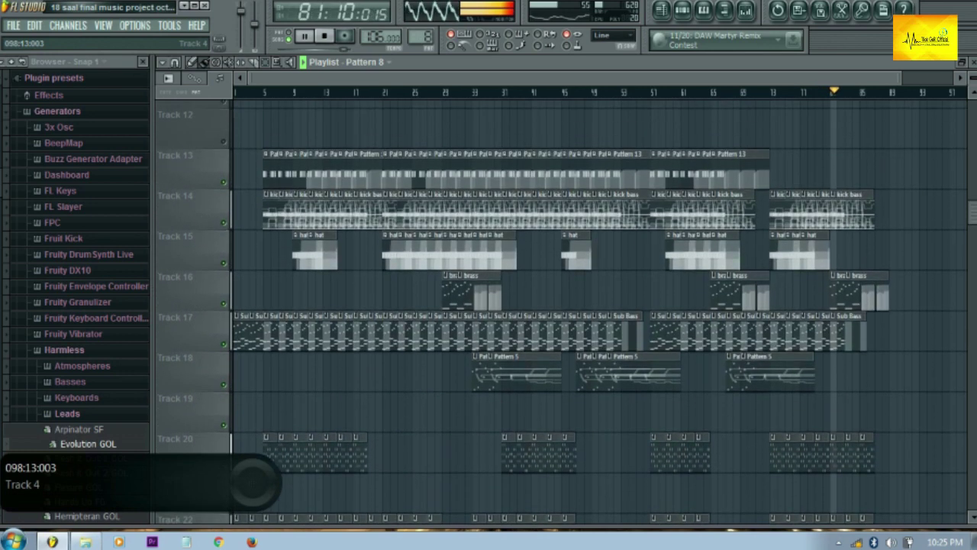
double_click(839, 280)
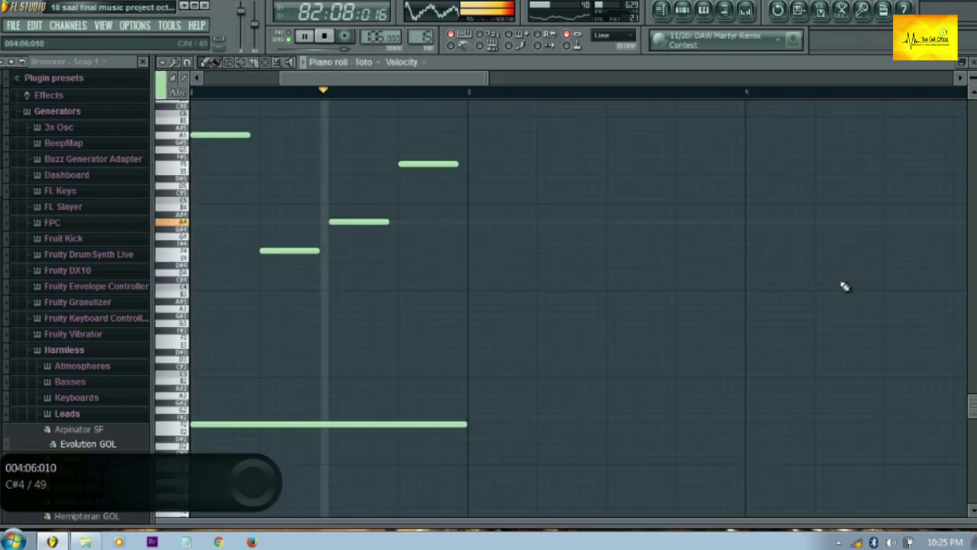
left_click(684, 13)
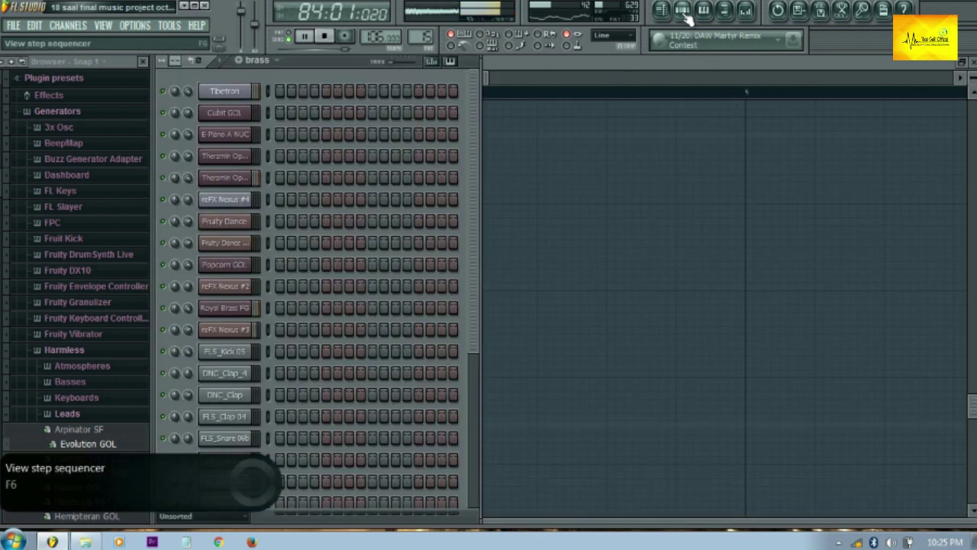
left_click(662, 11)
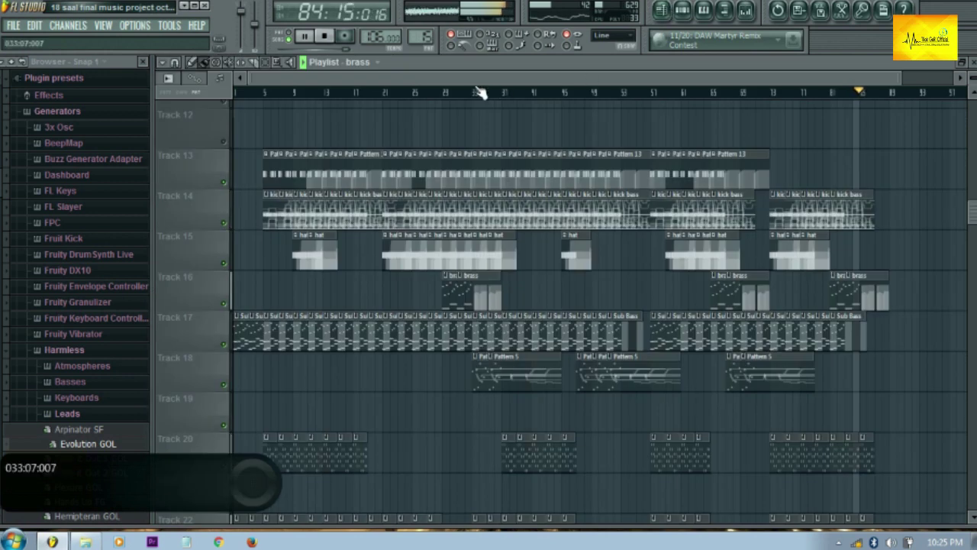
left_click(305, 36)
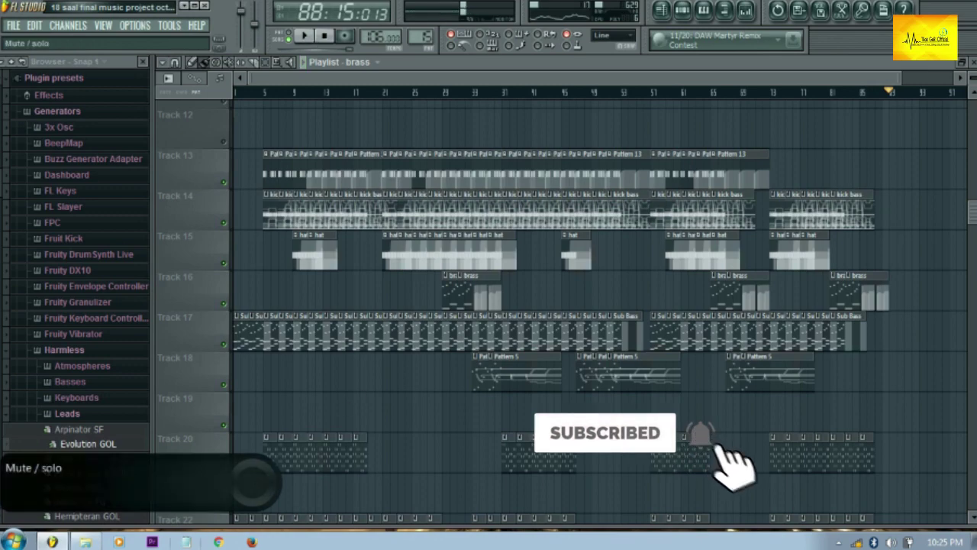